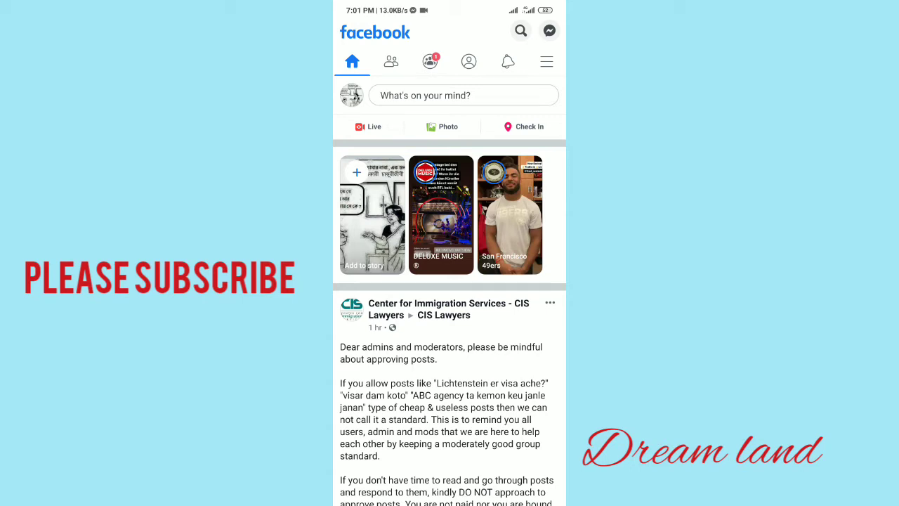
# Step: From the main menu, expand Settings & Privacy and open Settings
pyautogui.click(545, 71)
pyautogui.scroll(-3, 510, 217)
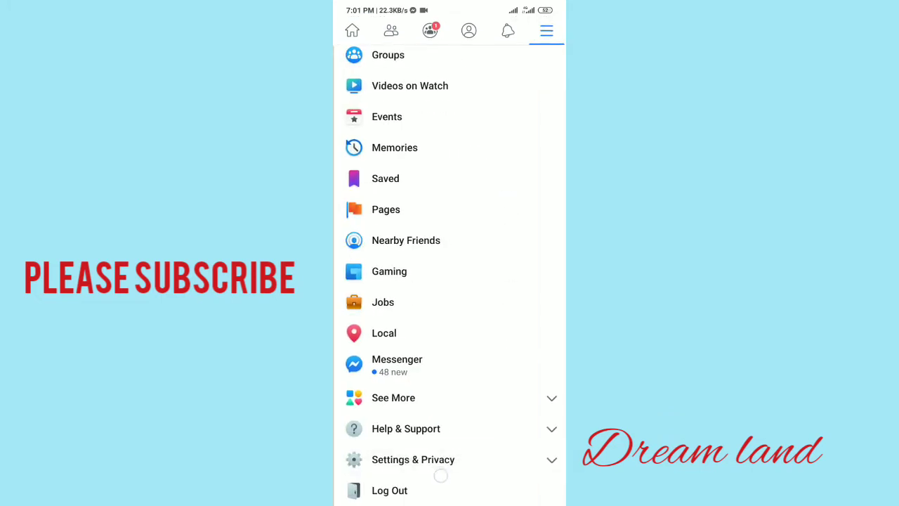
pyautogui.click(421, 459)
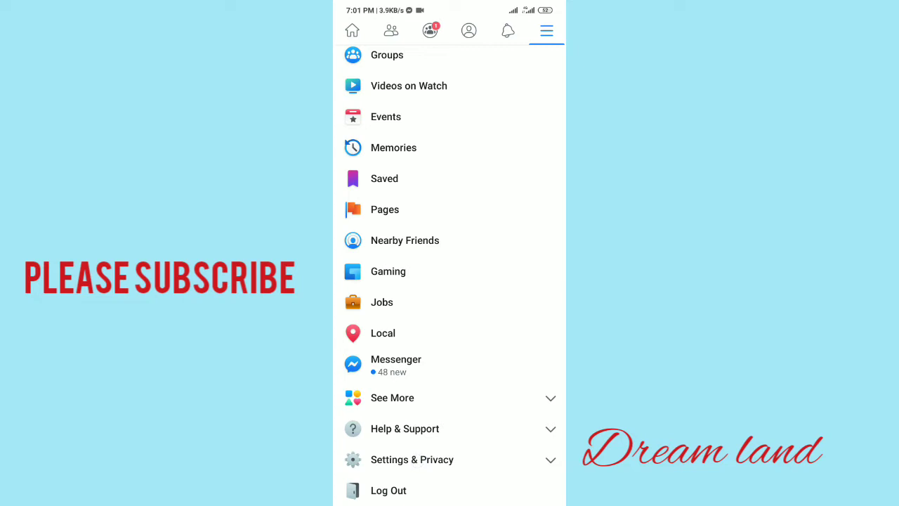
pyautogui.click(435, 460)
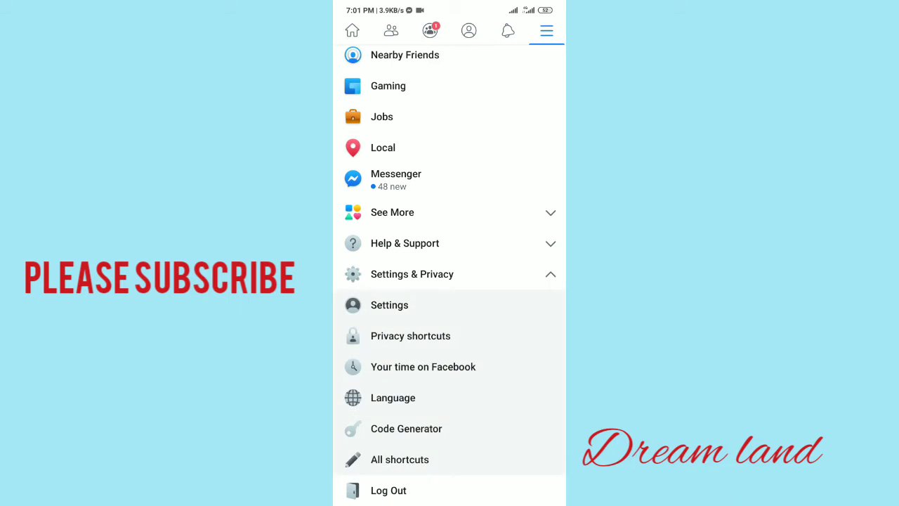
pyautogui.click(460, 306)
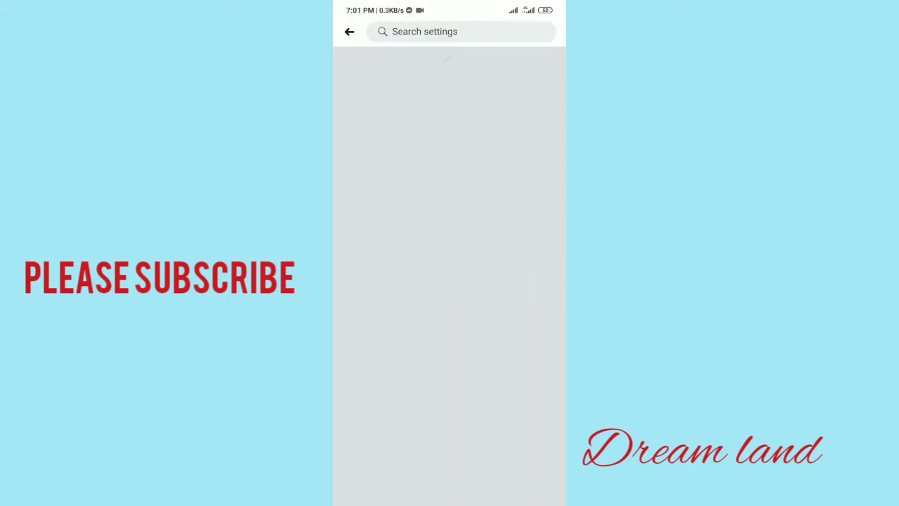
# Step: Scroll down the Settings page to Your Facebook information and Account ownership and control
pyautogui.scroll(-5, 491, 297)
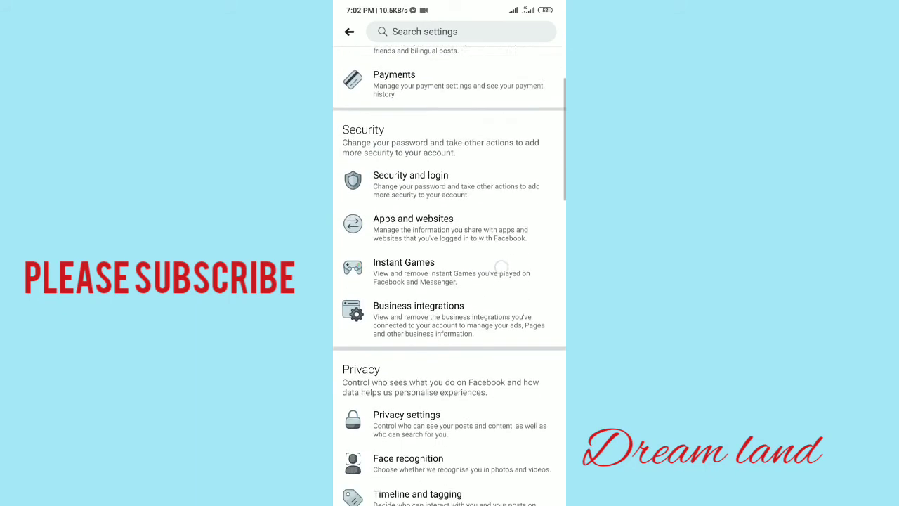
pyautogui.scroll(-3, 485, 281)
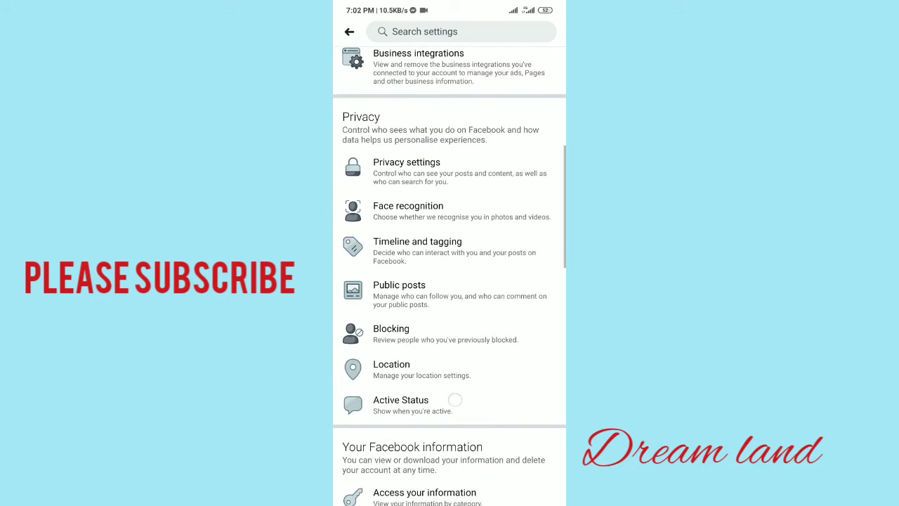
pyautogui.scroll(-3, 485, 216)
pyautogui.scroll(-2, 485, 291)
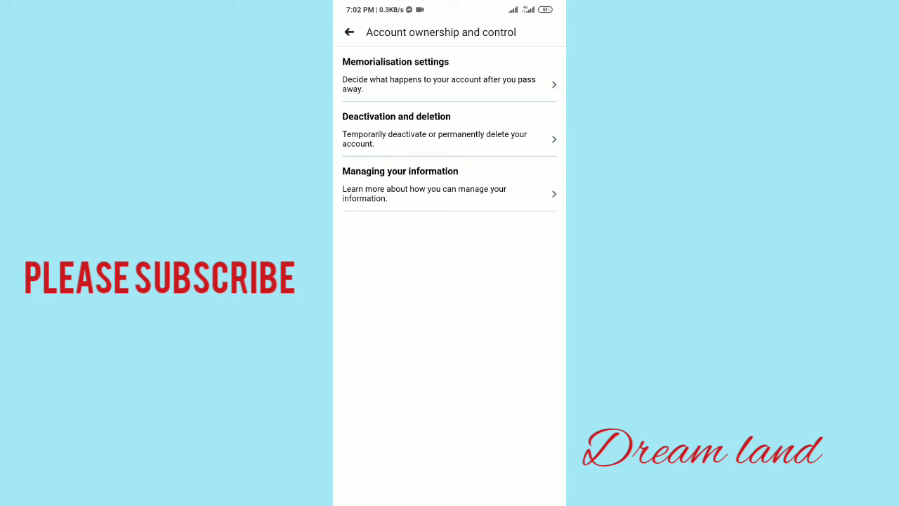
# Step: In Deactivation and deletion, choose Delete account and continue to account deletion
pyautogui.click(479, 133)
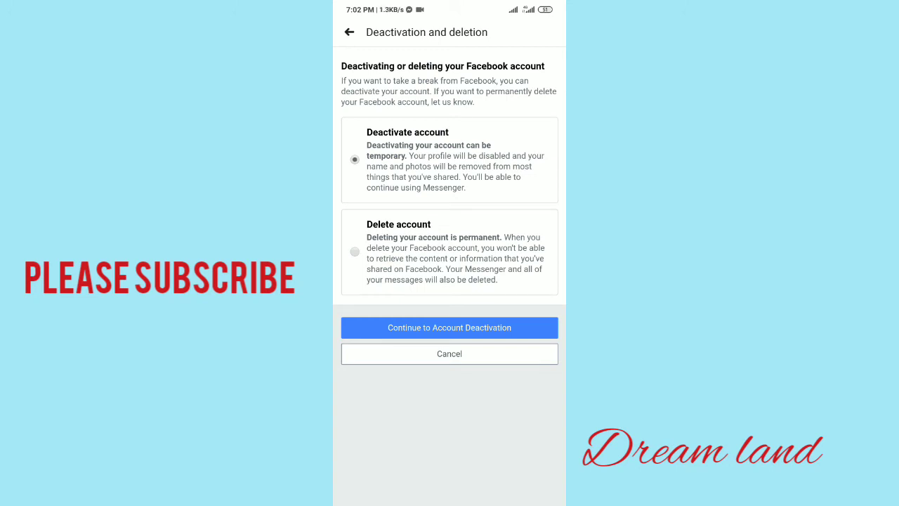
pyautogui.click(354, 251)
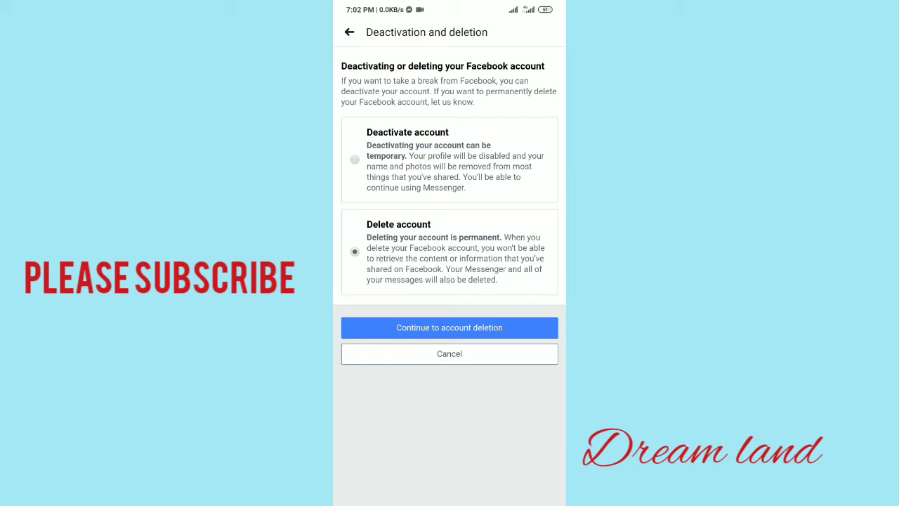
pyautogui.click(490, 321)
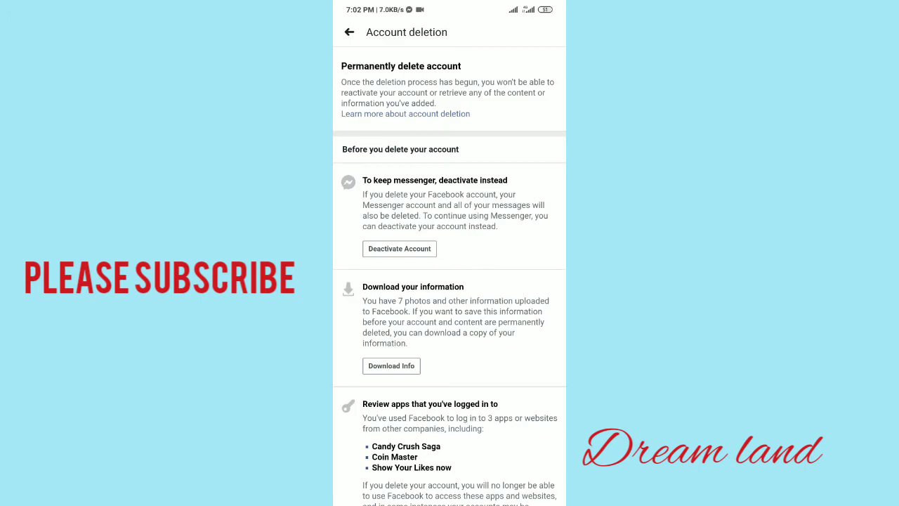
# Step: Start permanent deletion with the Delete Account button and focus the password field
pyautogui.scroll(-3, 449, 281)
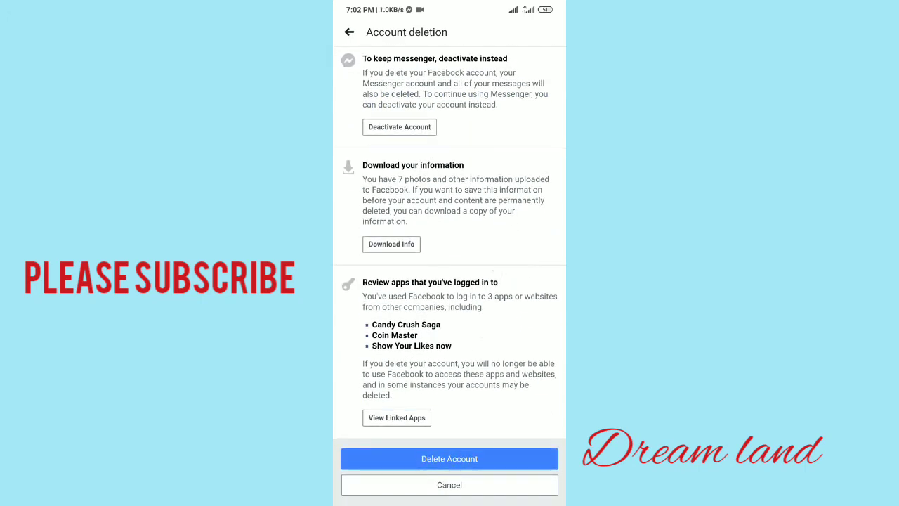
pyautogui.click(469, 460)
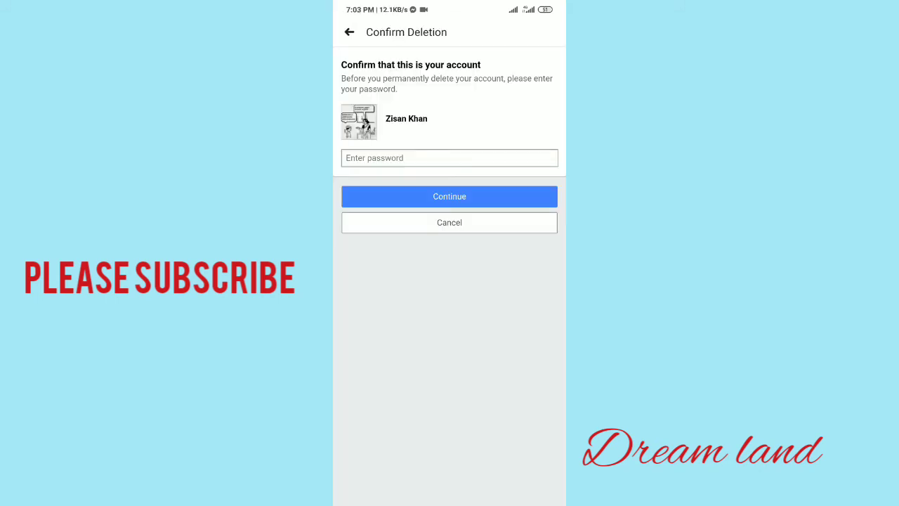
pyautogui.click(449, 157)
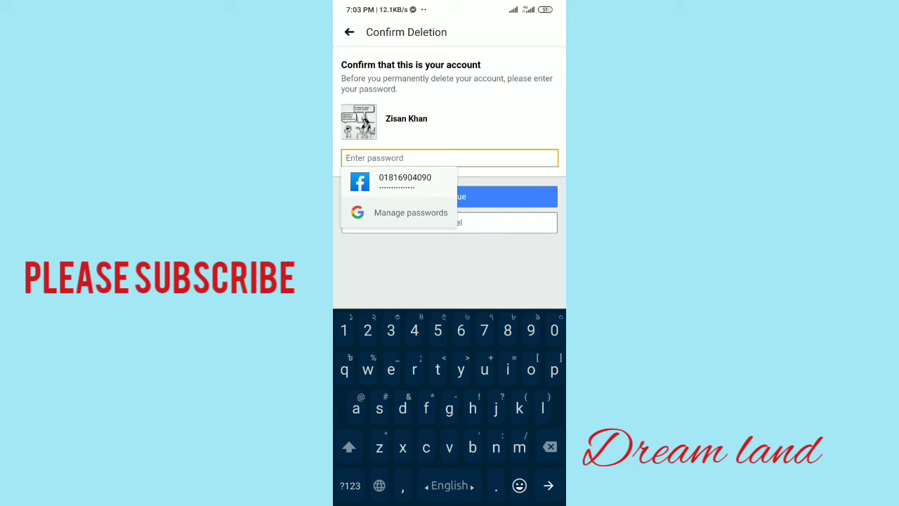
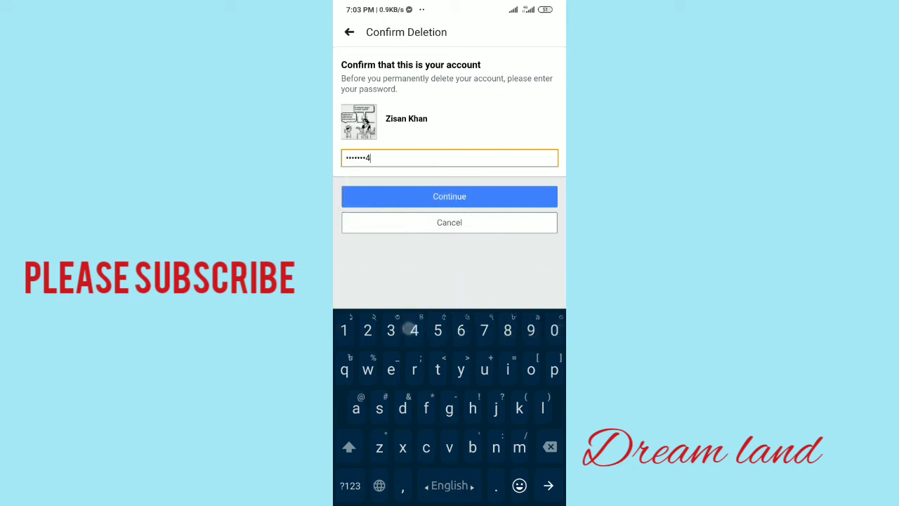
# Step: Enter the account password and submit the account for permanent deletion
pyautogui.click(350, 485)
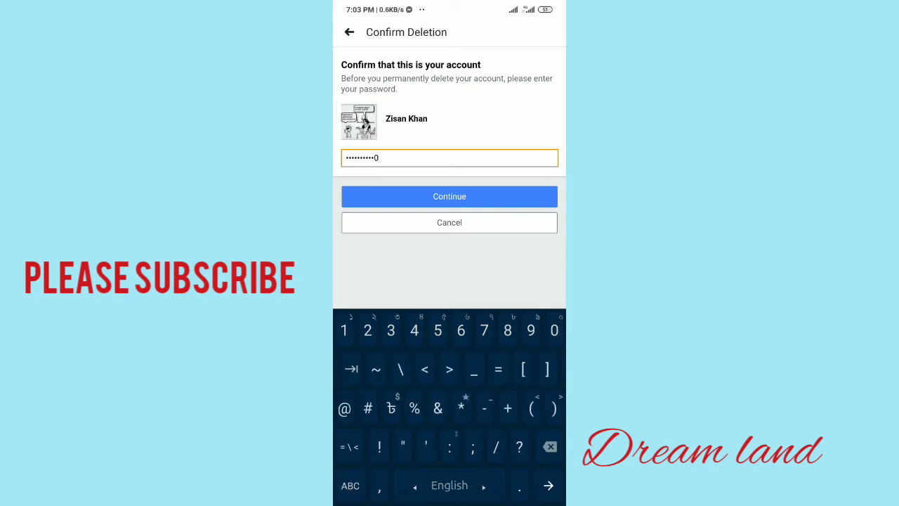
pyautogui.click(349, 447)
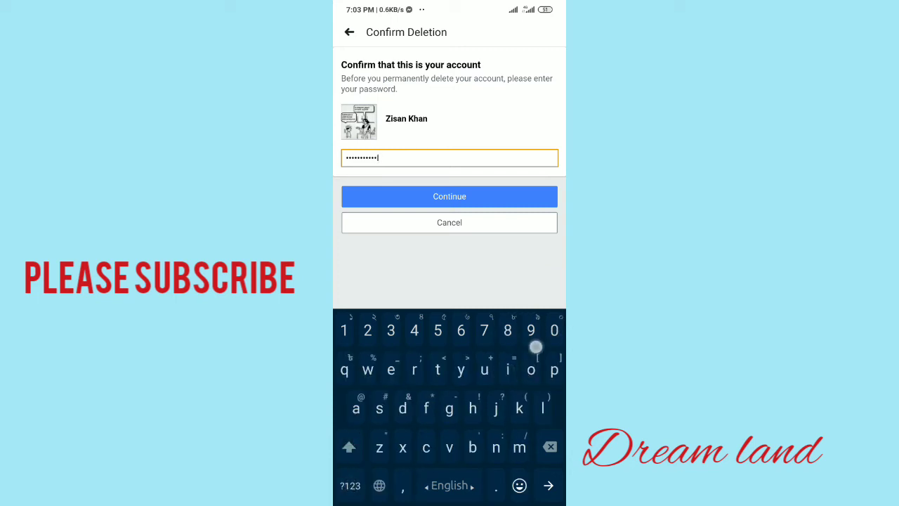
pyautogui.click(507, 198)
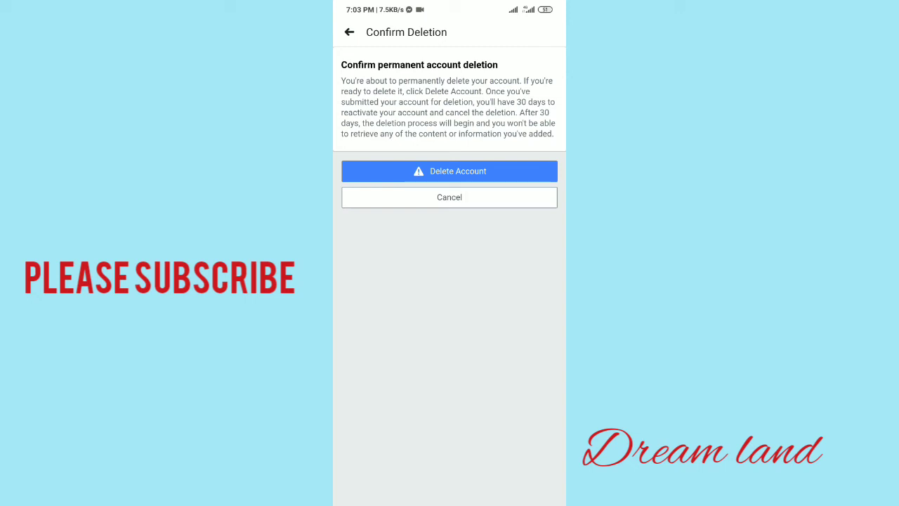
pyautogui.click(508, 170)
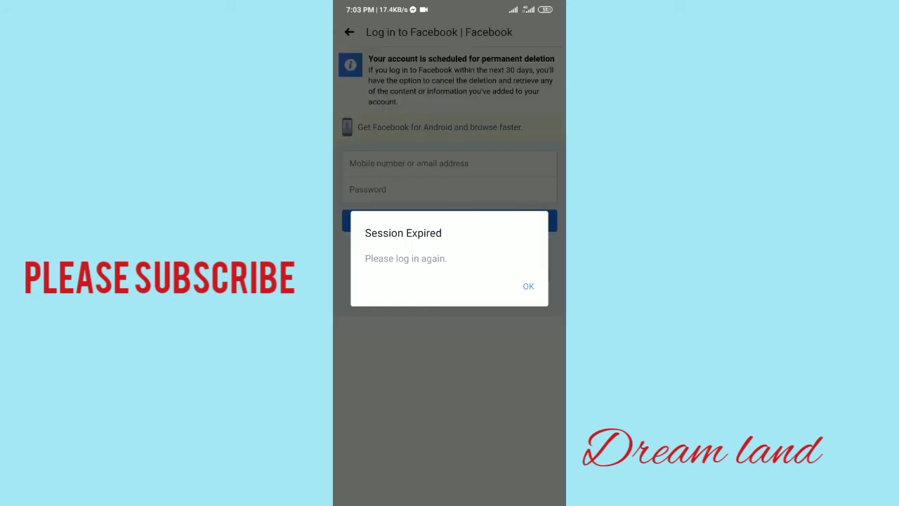
# Step: Dismiss the Session Expired notice with OK so the app logs out
pyautogui.click(528, 286)
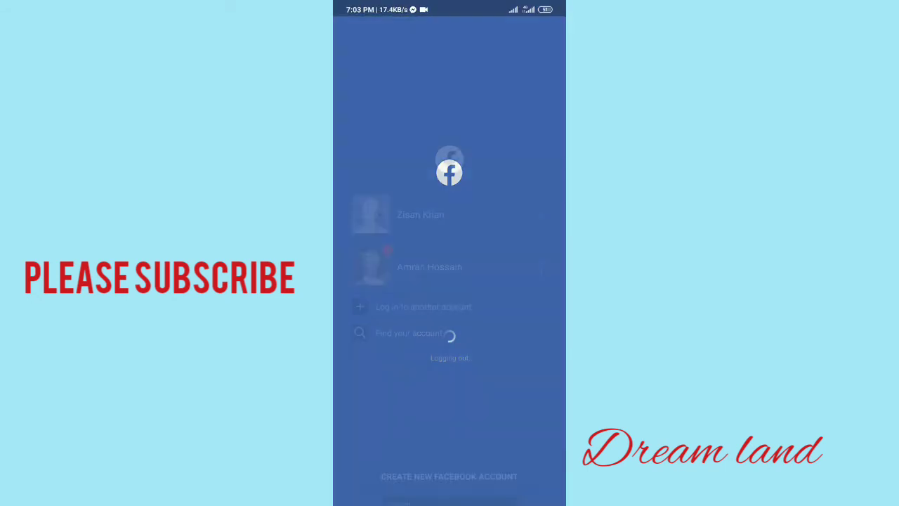
# Step: Select the account on the login screen and attempt login with the account password
pyautogui.click(453, 209)
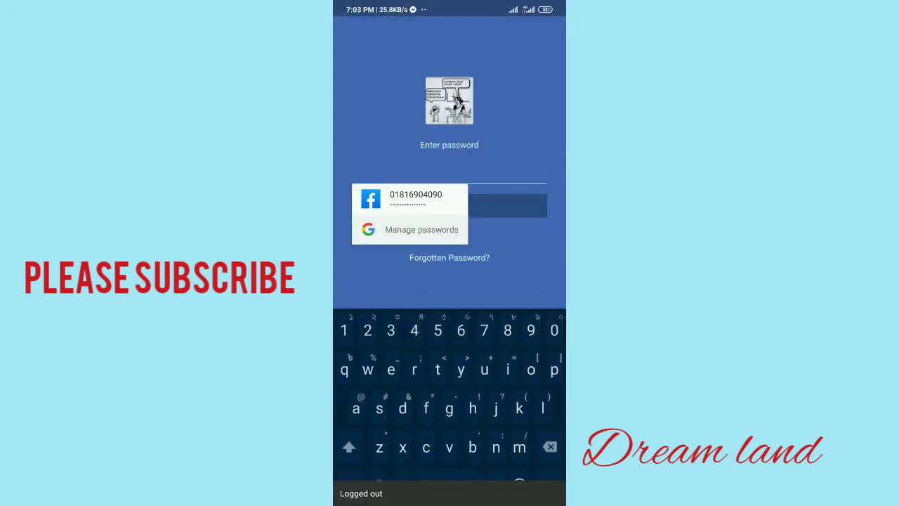
pyautogui.click(510, 170)
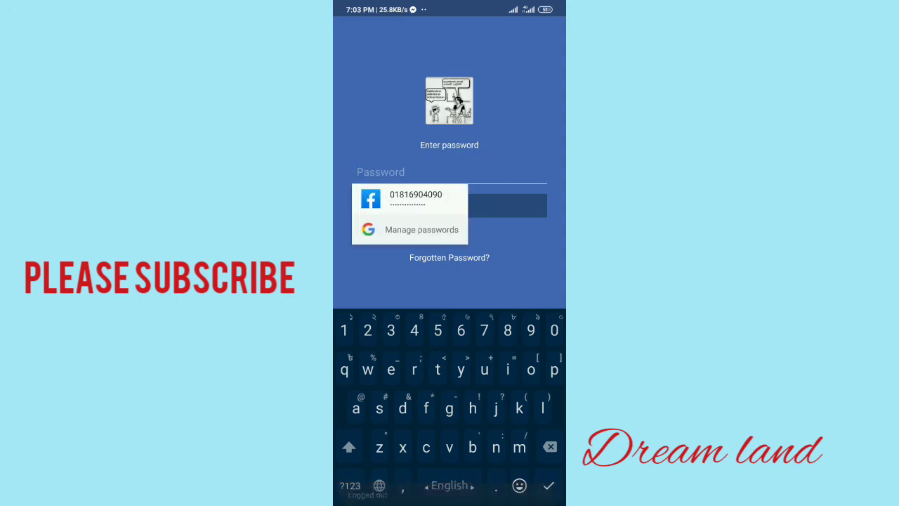
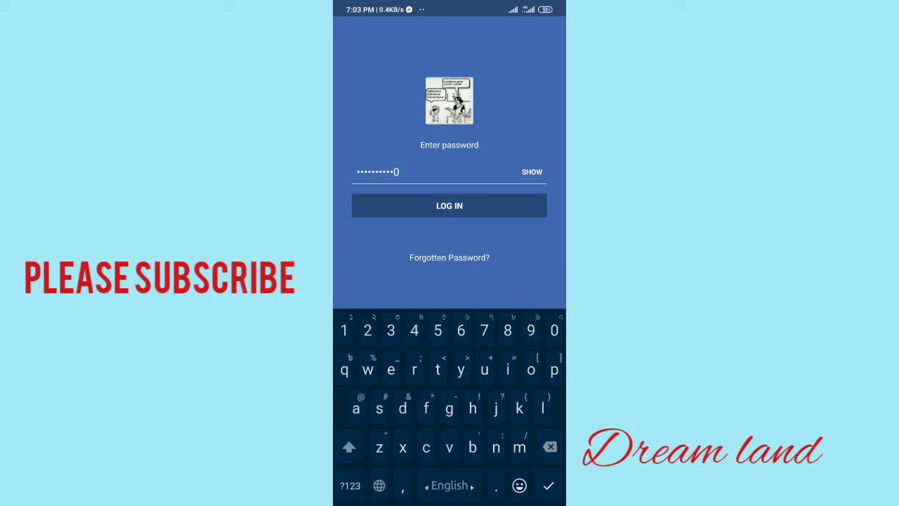
pyautogui.click(450, 205)
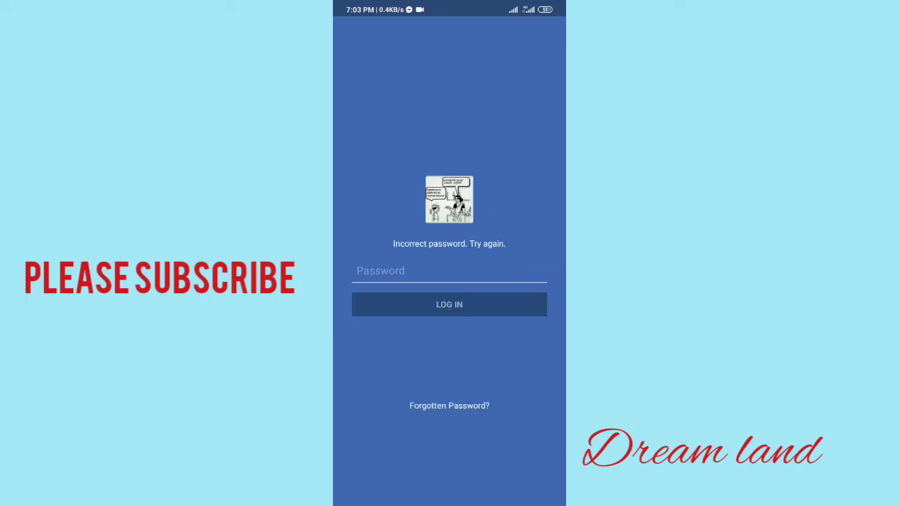
# Step: After the incorrect-password error, re-enter the corrected password and log in again
pyautogui.click(480, 168)
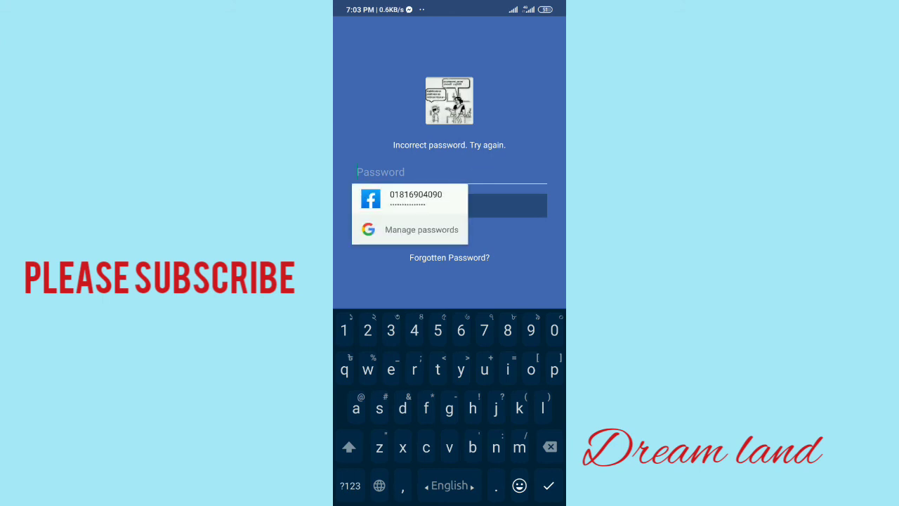
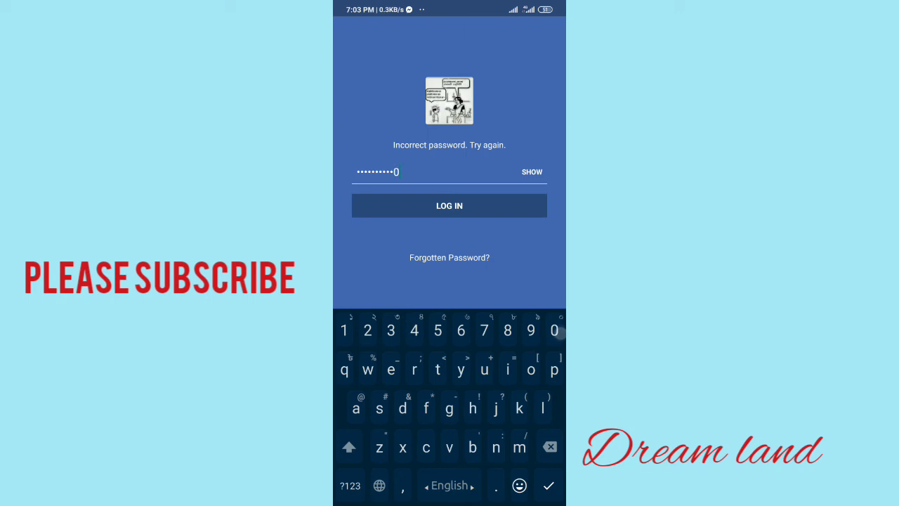
pyautogui.click(350, 485)
pyautogui.click(349, 447)
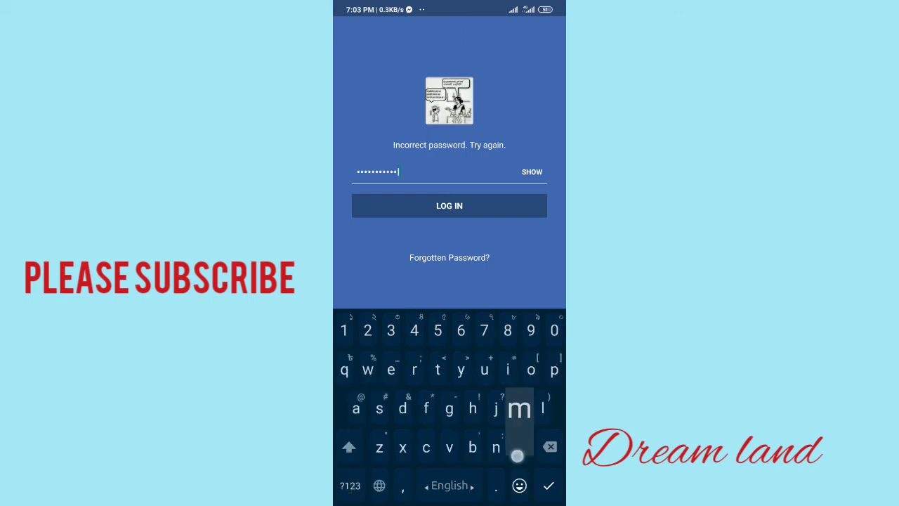
pyautogui.click(496, 205)
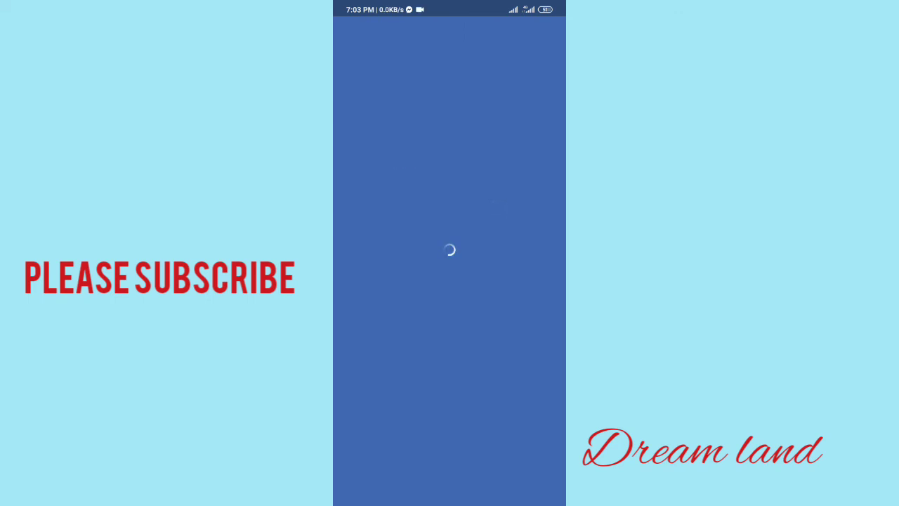
# Step: Confirm identity, confirm the deletion scheduled for 9 Dec 2019, and log out
pyautogui.click(522, 294)
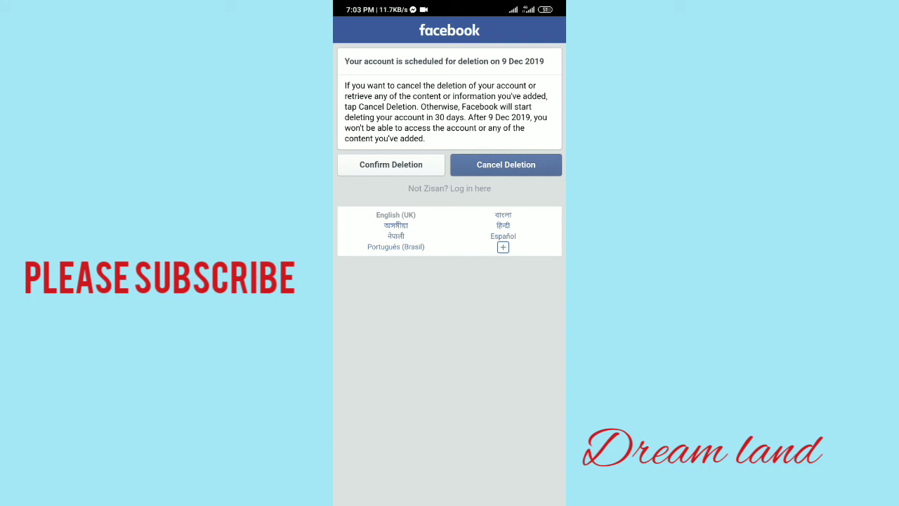
pyautogui.click(391, 164)
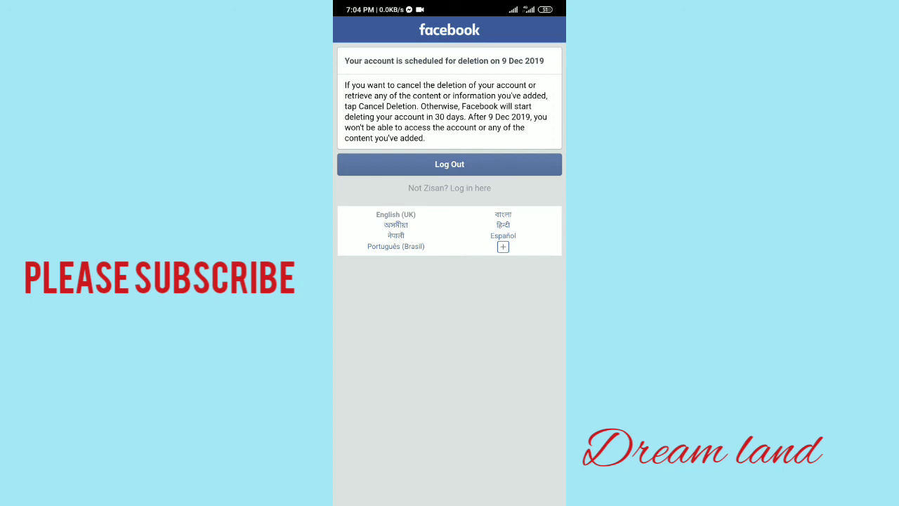
pyautogui.moveTo(456, 334); pyautogui.dragTo(456, 327)
pyautogui.click(498, 157)
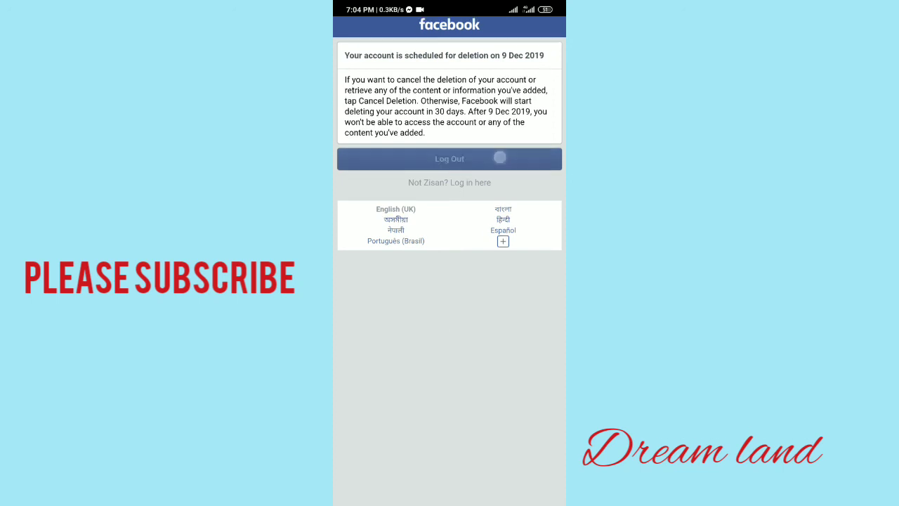